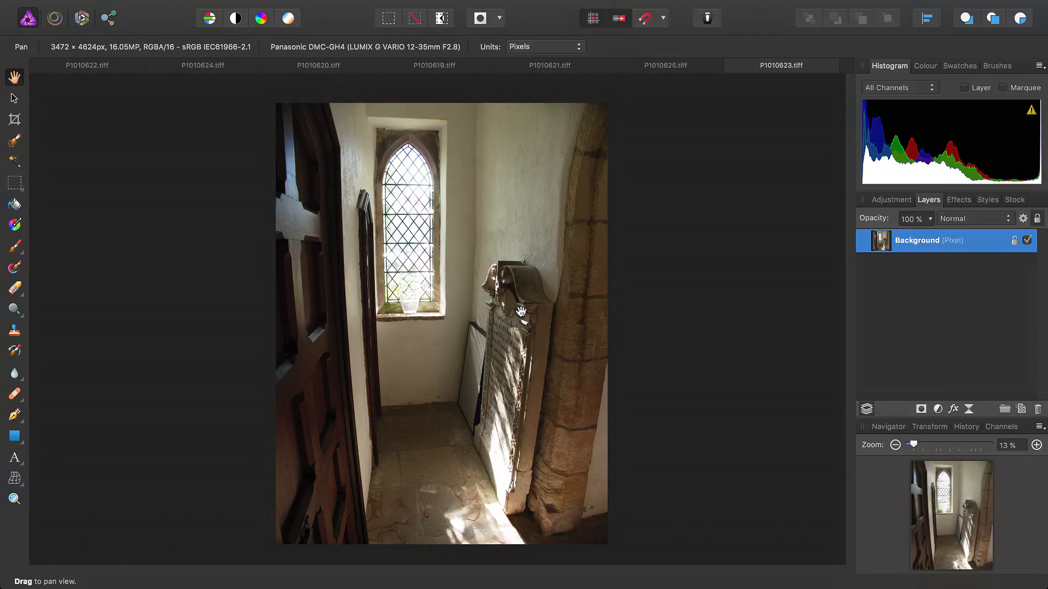
Create a new stack from P1010619.tiff through P1010625.tiff in the Church Stone folder, with automatic Perspective alignment.
left_click(84, 65)
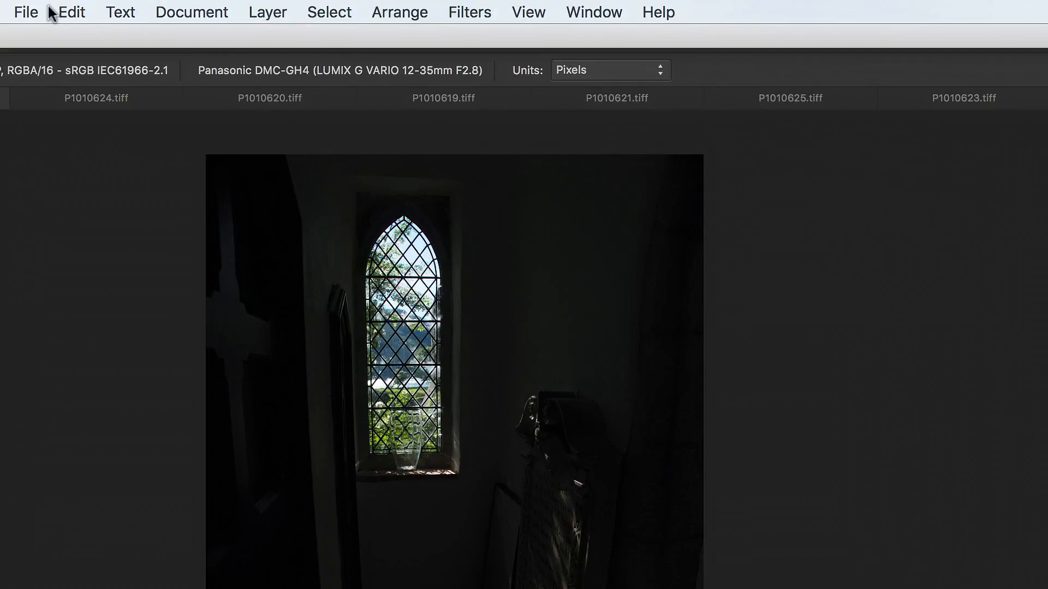
left_click(154, 8)
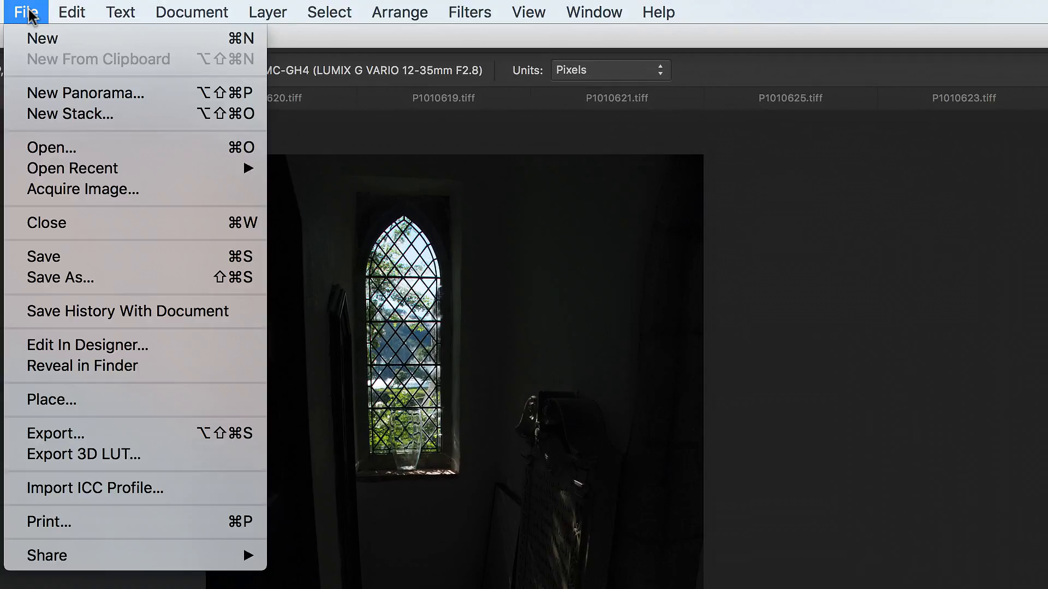
left_click(89, 116)
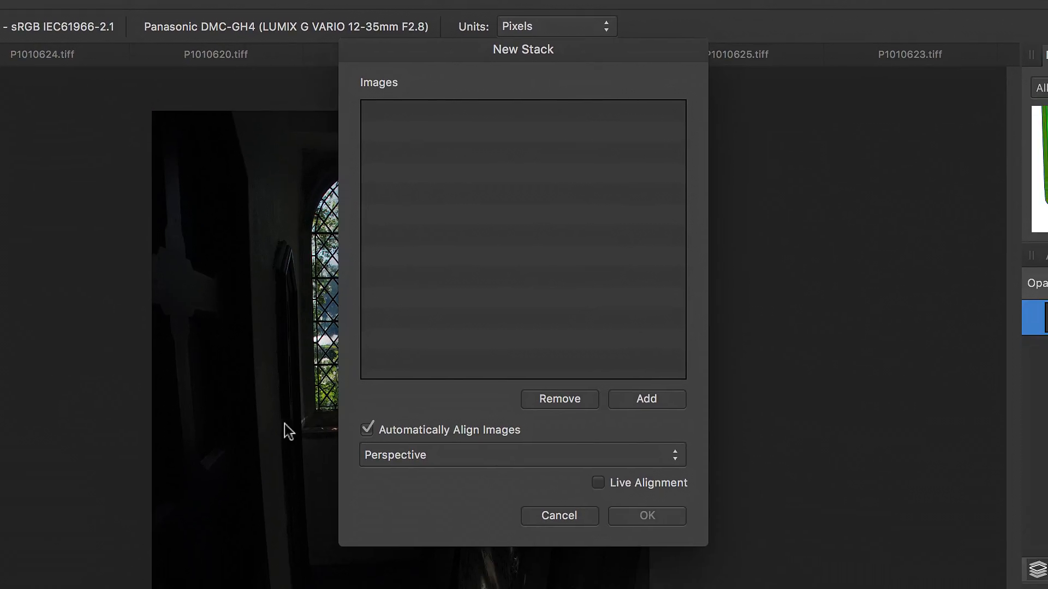
left_click(630, 399)
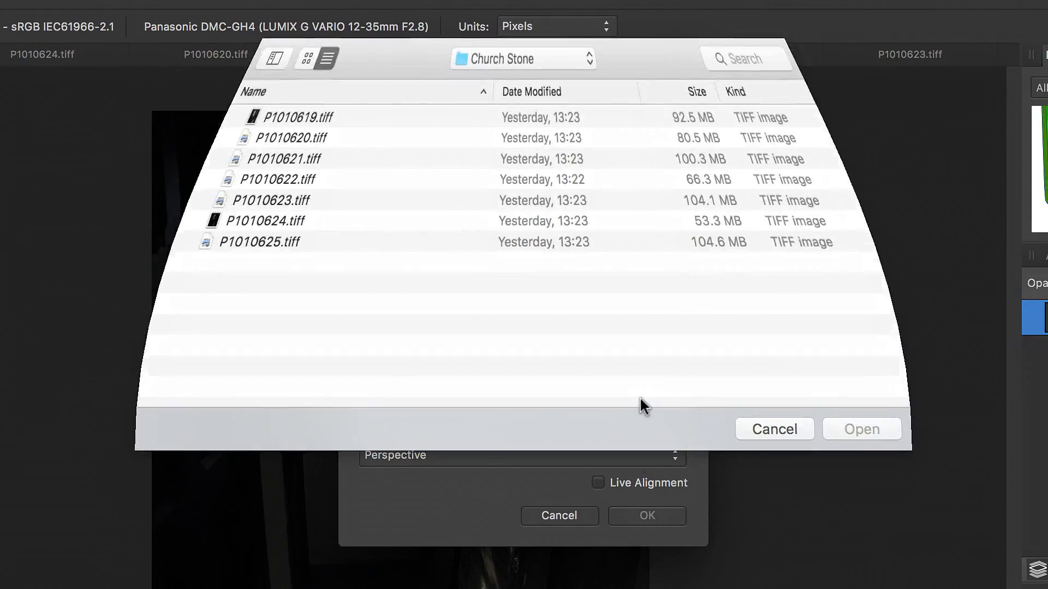
left_click(252, 117)
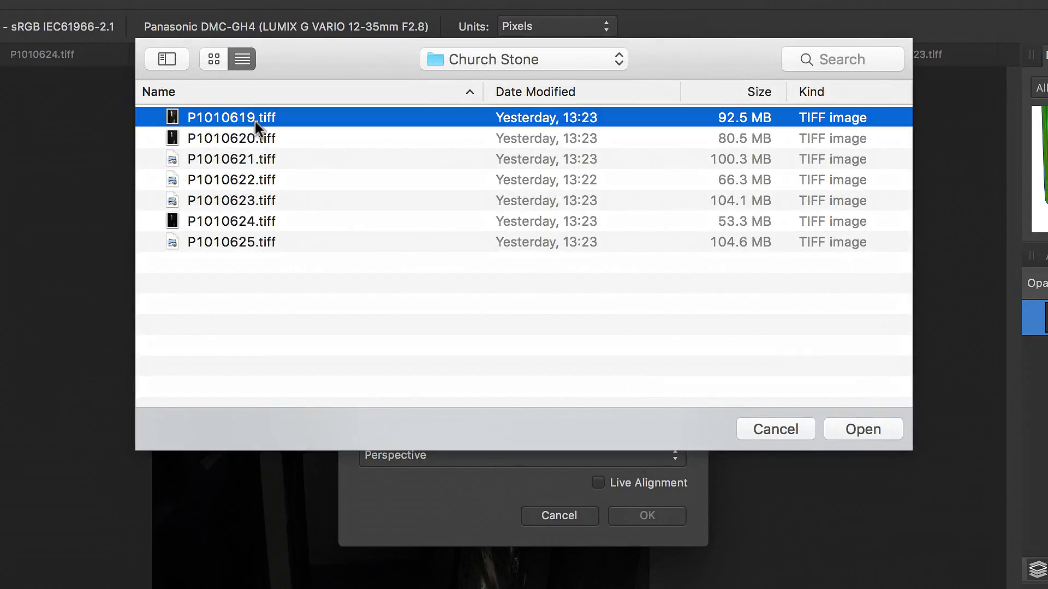
left_click(251, 242, "shift")
left_click(873, 429)
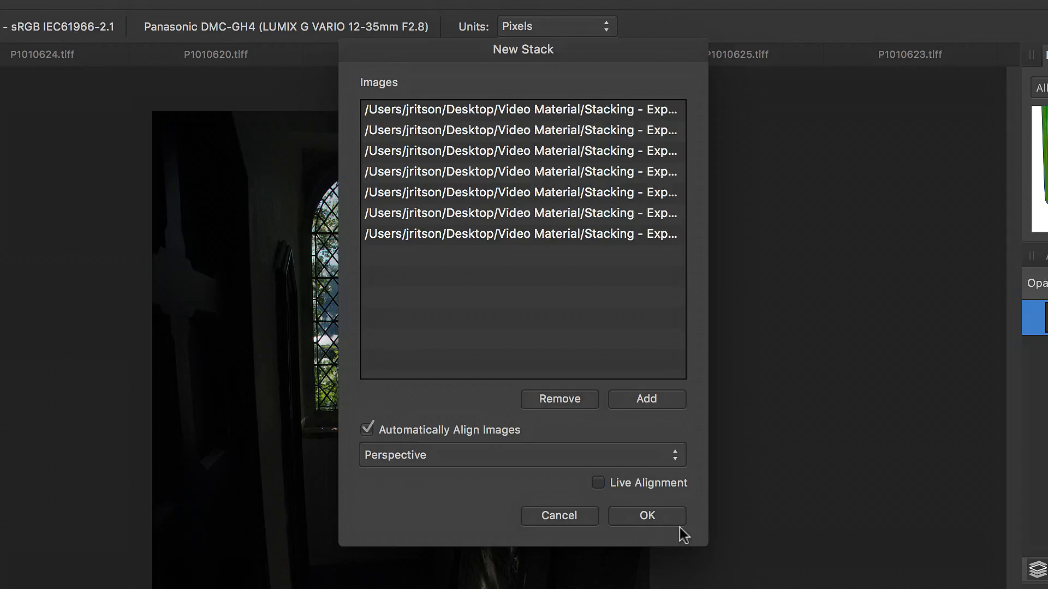
left_click(663, 517)
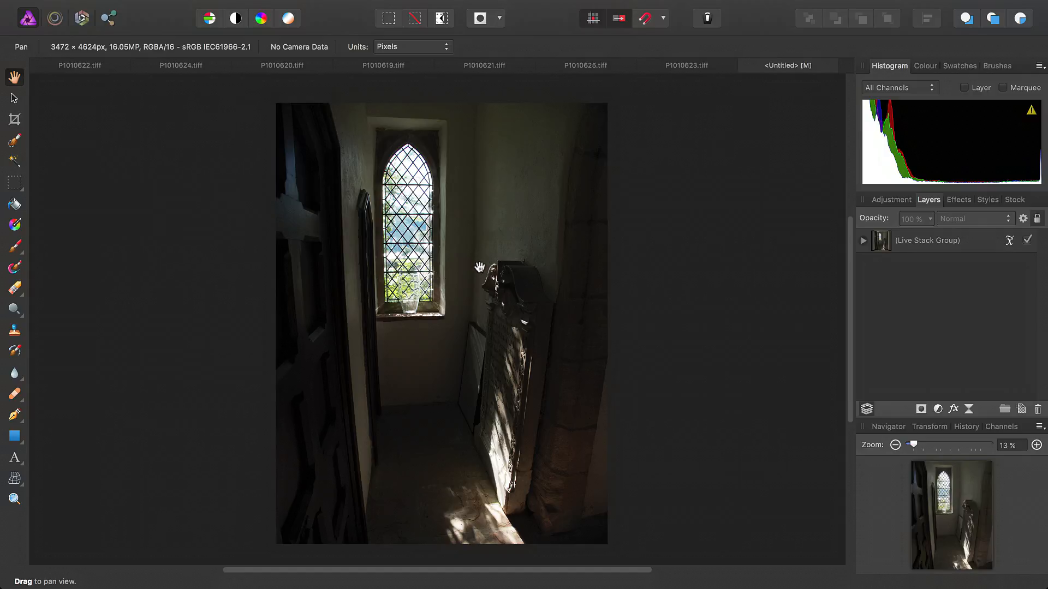
Try the Mean operator on the live stack group and inspect the blended image up close.
left_click(1010, 241)
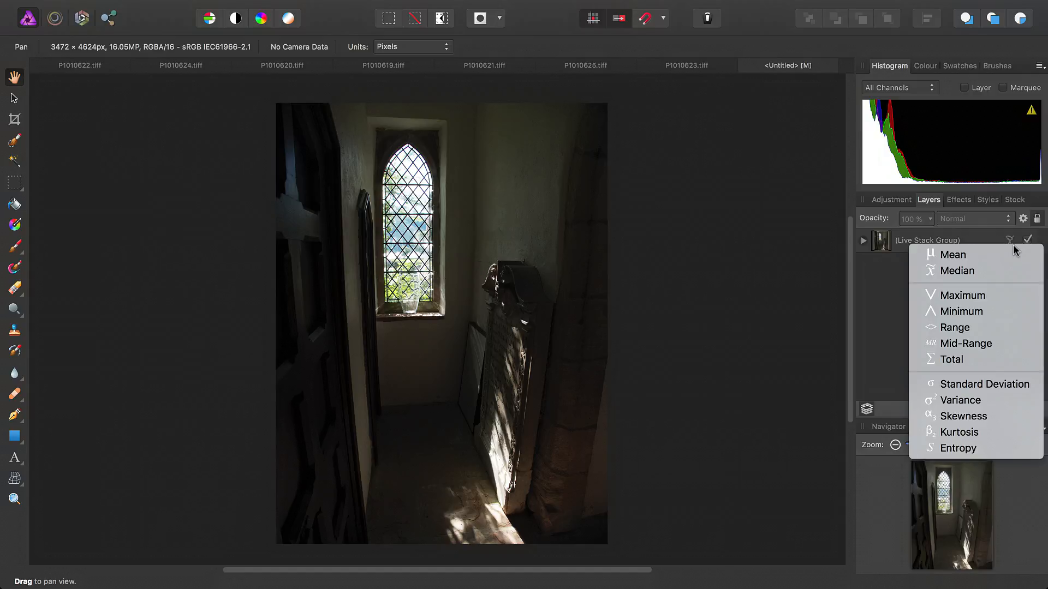
left_click(985, 256)
scroll(564, 330, "up", 5)
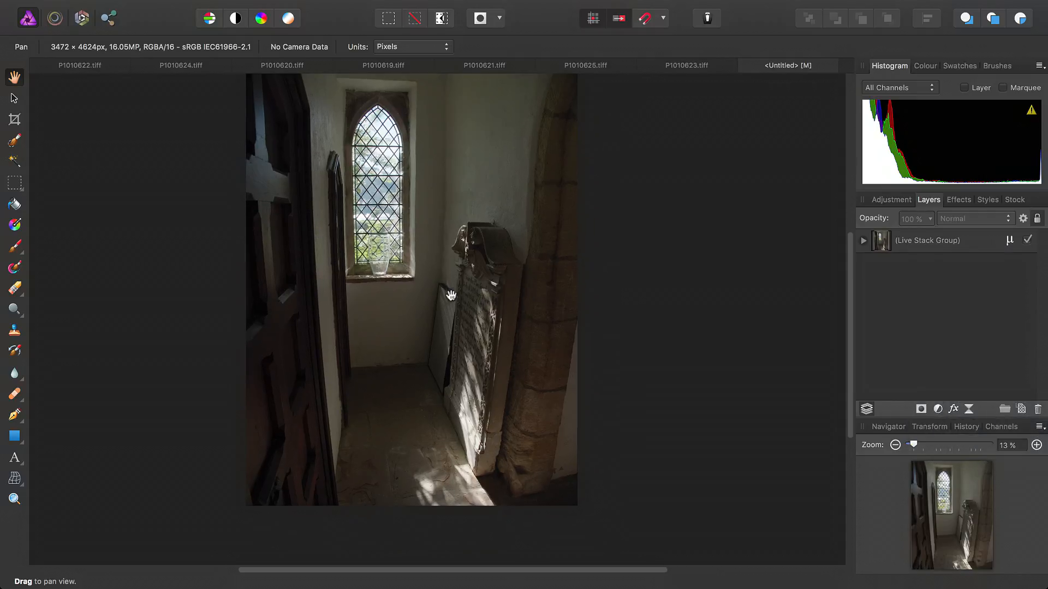
left_click_drag(483, 327, 516, 383)
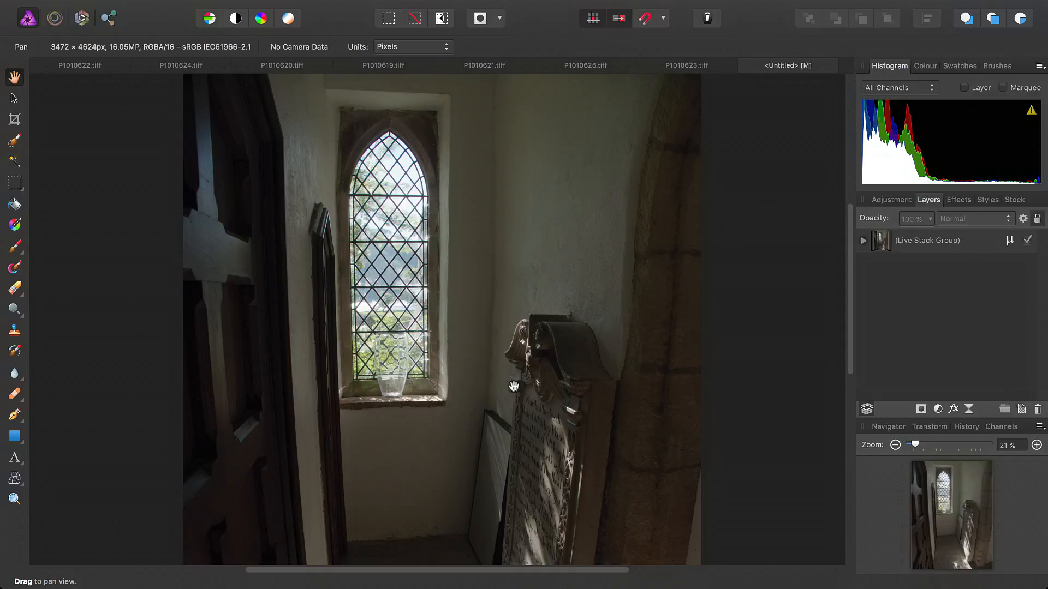
Set the live stack group's operator to Mid-Range and check the detail in the leaded window.
left_click(1010, 241)
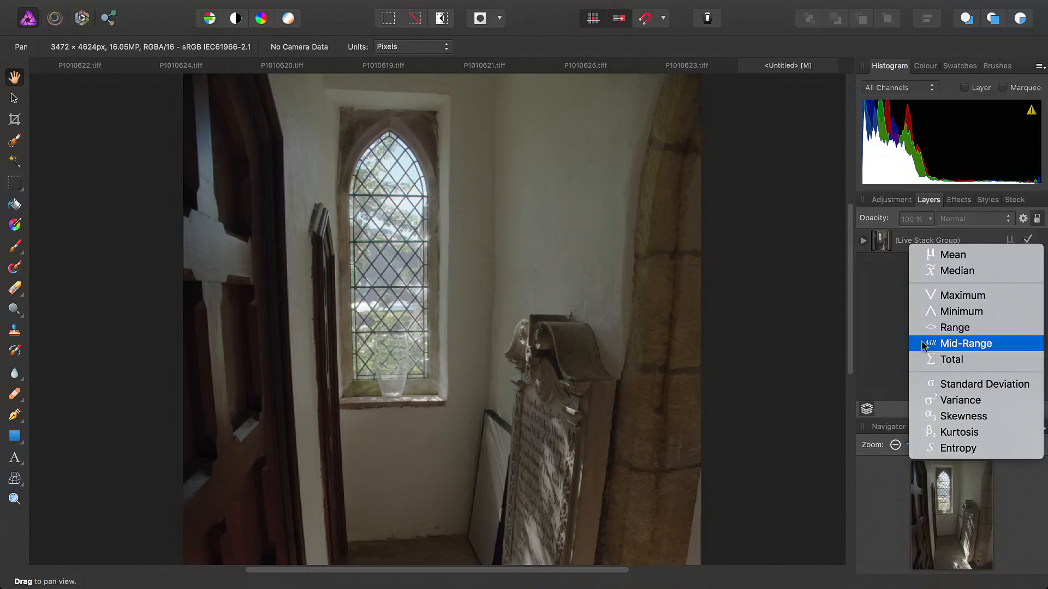
left_click(963, 343)
scroll(563, 411, "down", 5)
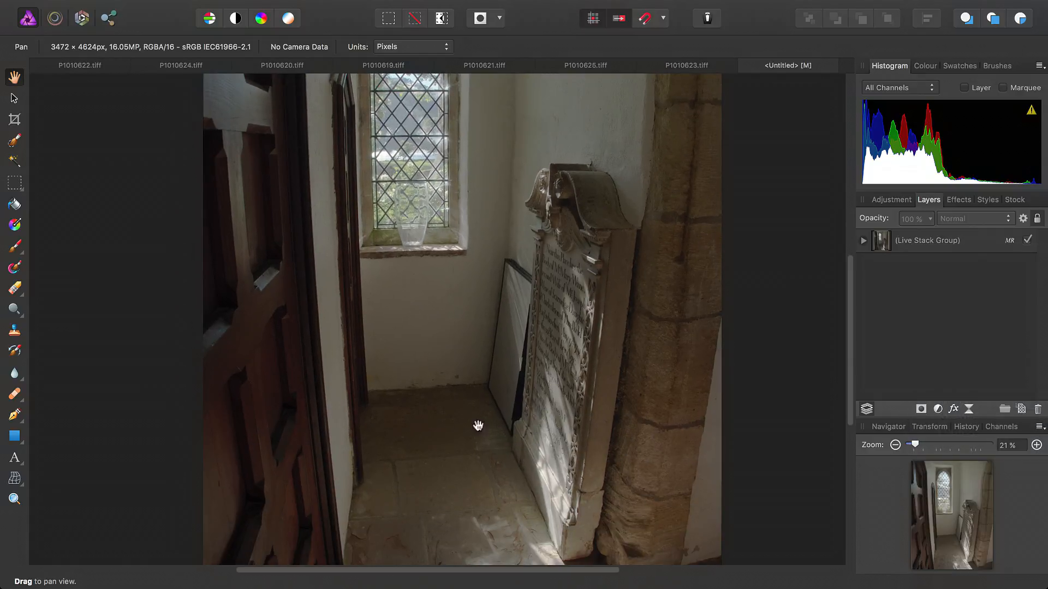
scroll(593, 204, "up", 6)
scroll(357, 321, "up", 3)
scroll(354, 322, "up", 3)
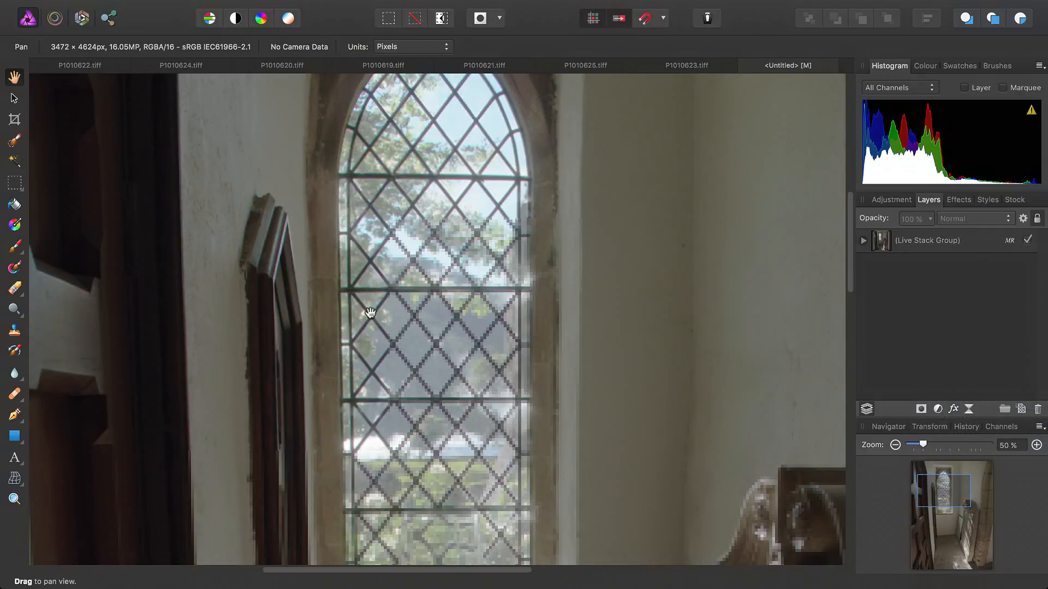
mouse_move(405, 142)
left_mouse_down()
mouse_move(409, 235)
mouse_move(421, 144)
left_mouse_up()
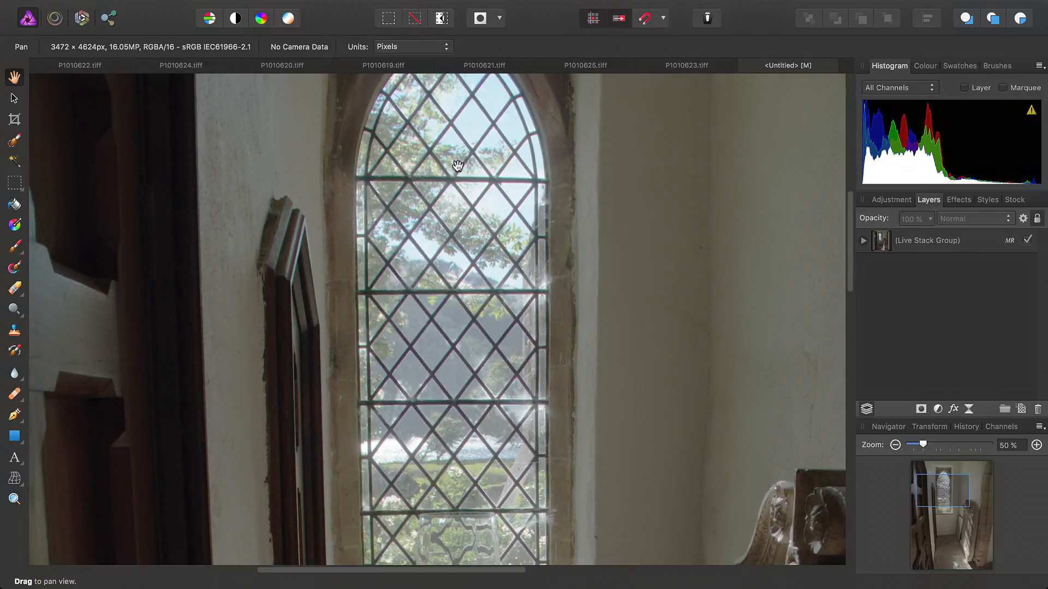
left_click_drag(483, 318, 484, 198)
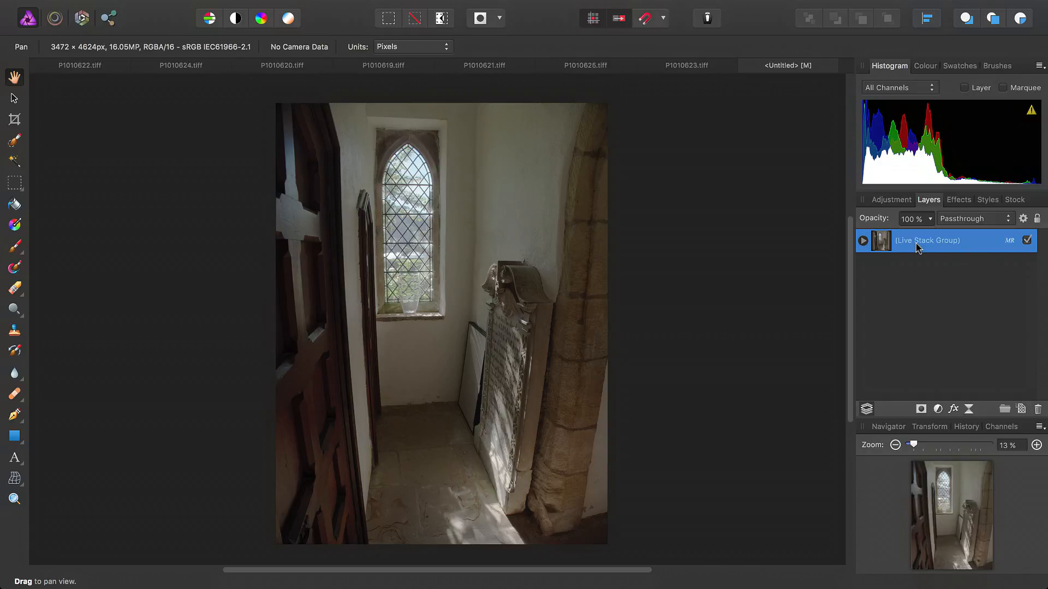
Expand the live stack group, temporarily hide layers P1010625.tiff to P1010622.tiff together, and turn them back on.
left_click(863, 241)
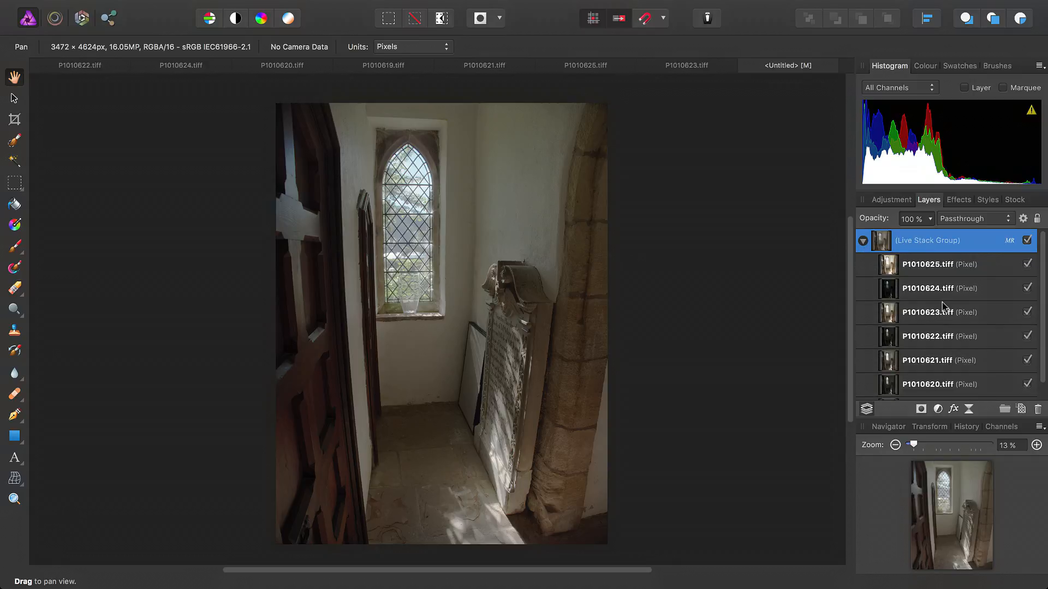
left_click(968, 268)
left_click(986, 340, "shift")
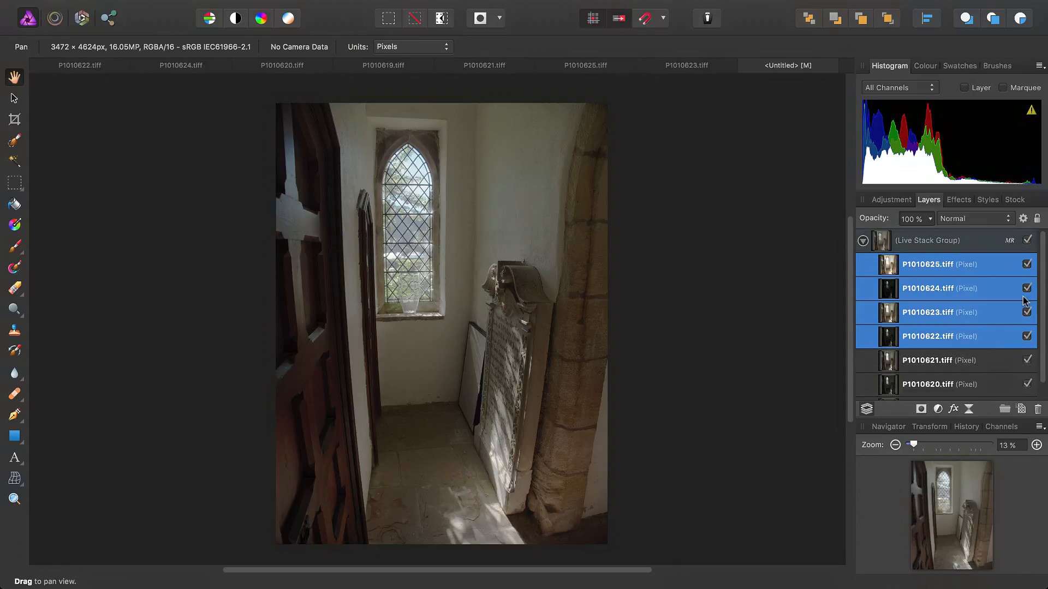
left_click(1027, 264)
scroll(942, 365, "down", 2)
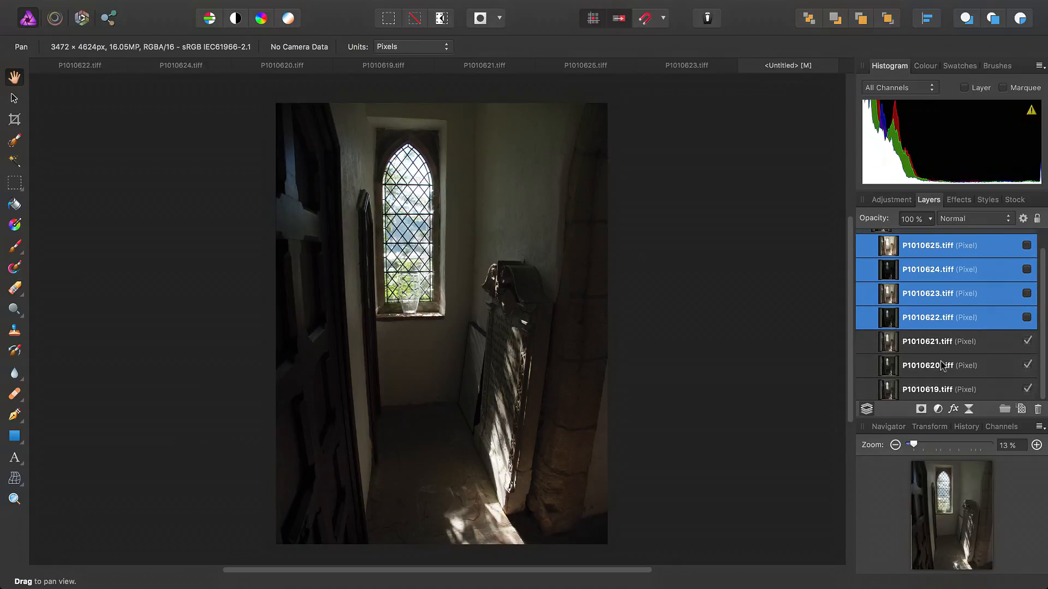
scroll(1031, 275, "up", 1)
left_click(1028, 278)
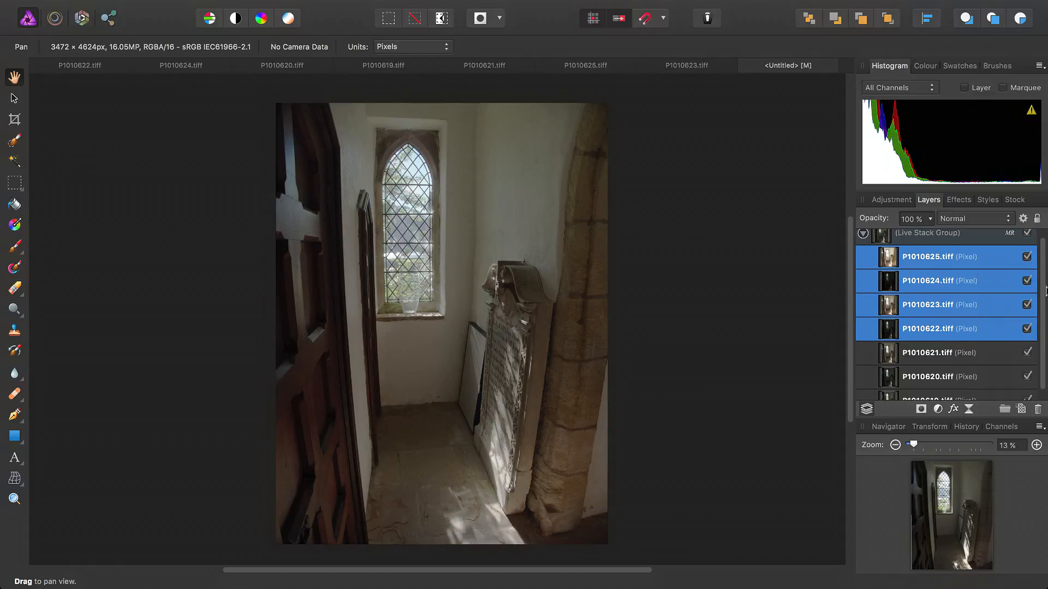
Merge the visible result into a new pixel layer above the live stack group.
scroll(960, 283, "up", 1)
left_click(939, 245)
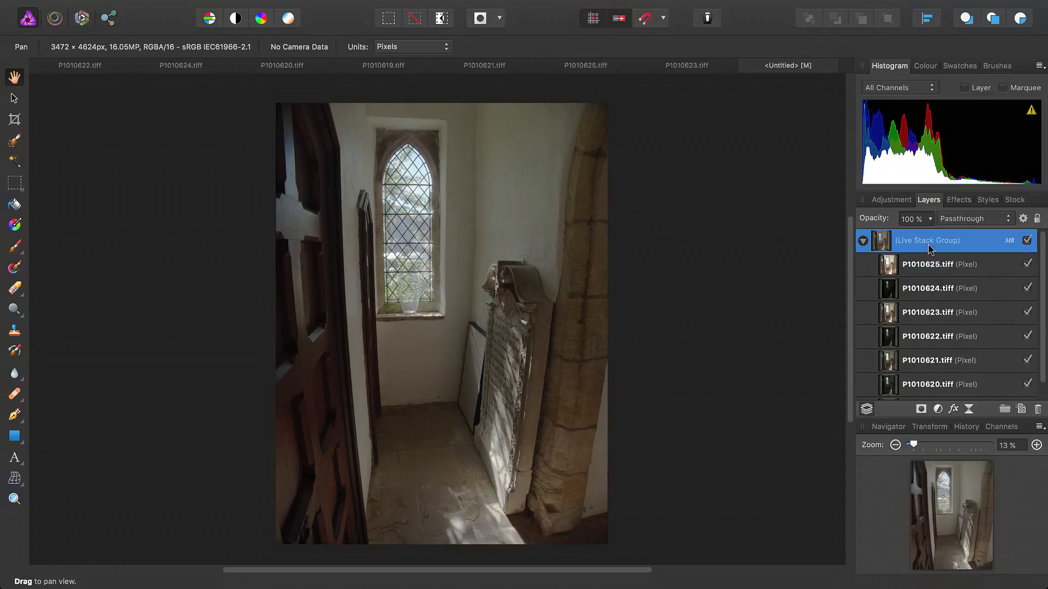
left_click(264, 5)
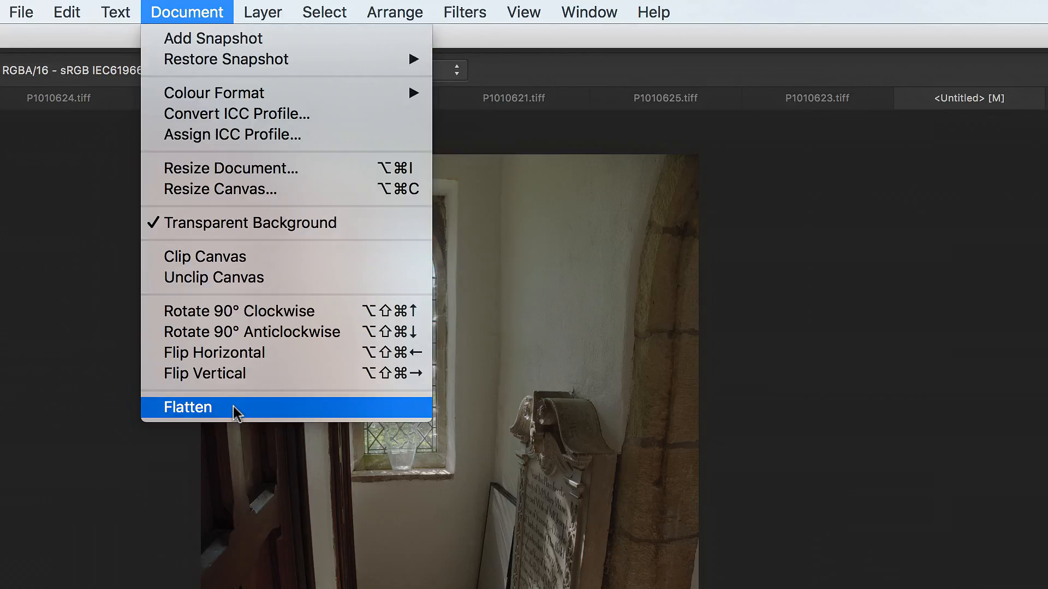
mouse_move(284, 5)
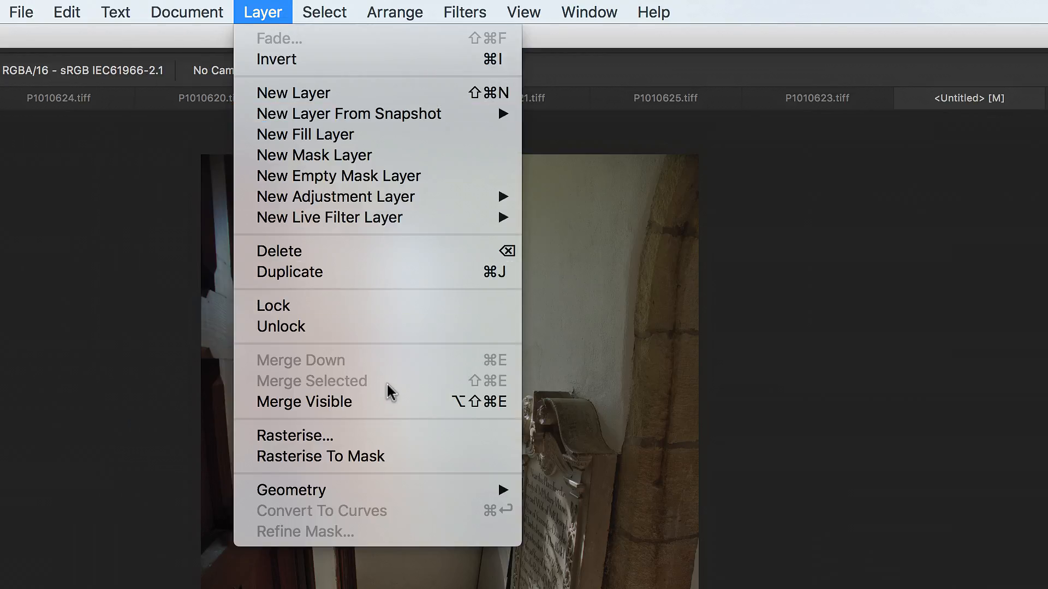
left_click(369, 402)
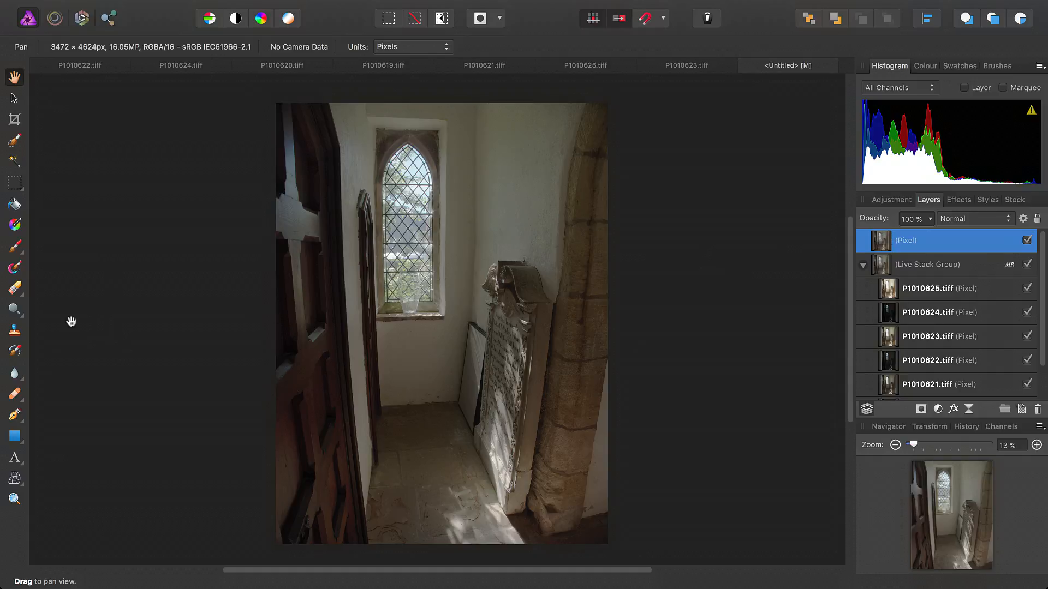
Set up the Dodge brush with 71% opacity, an enlarged width and the Highlights tonal range.
left_click(10, 314)
left_click(65, 309)
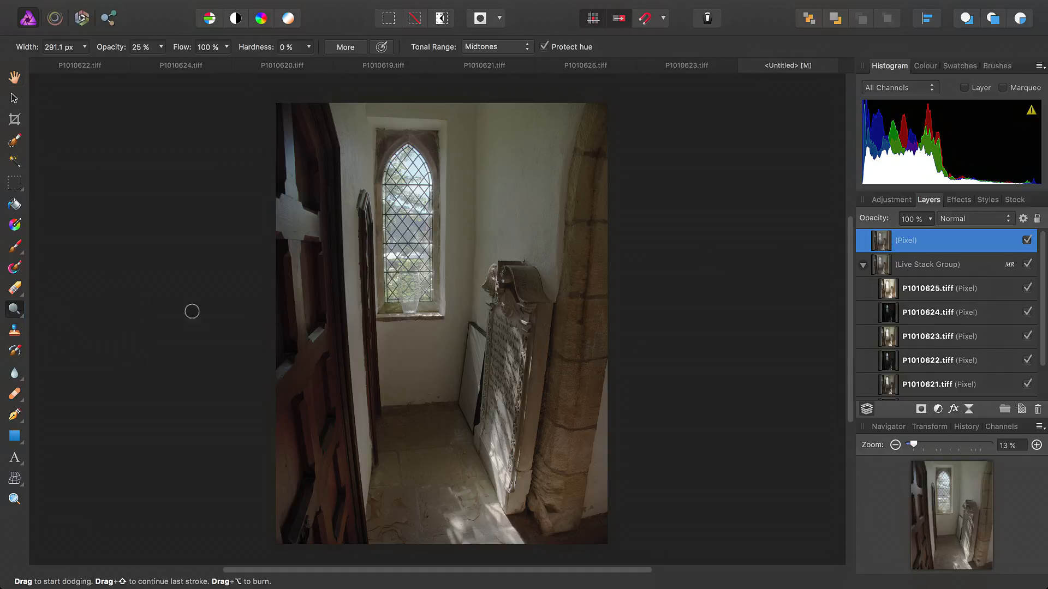
left_click(161, 47)
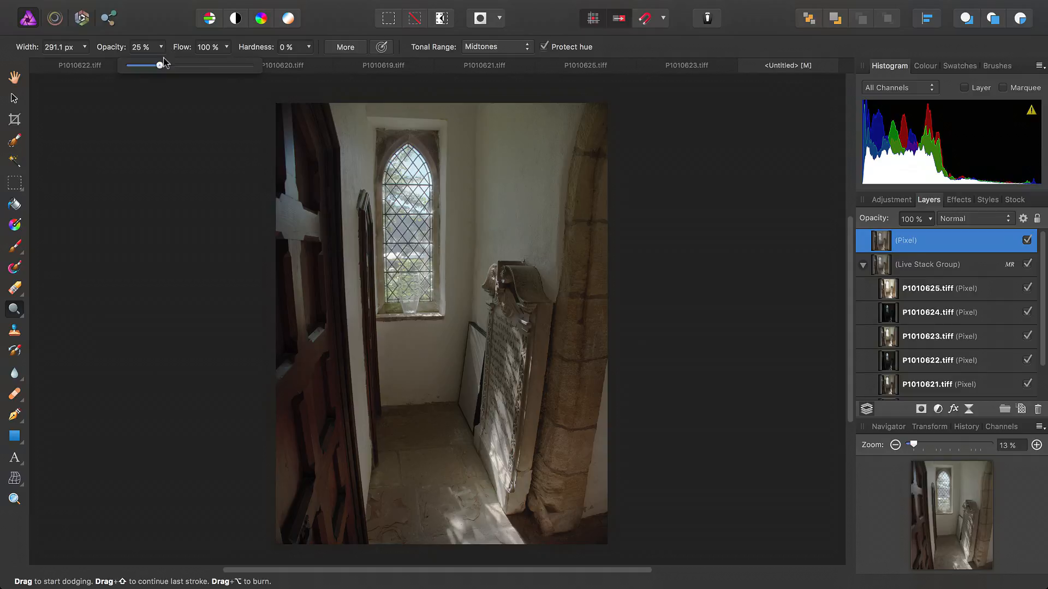
left_click_drag(158, 69, 221, 70)
key("bracketright")
key("bracketright")
key("bracketright")
key("bracketright")
key("bracketright")
key("bracketright")
key("bracketright")
key("bracketright")
key("bracketright")
key("bracketright")
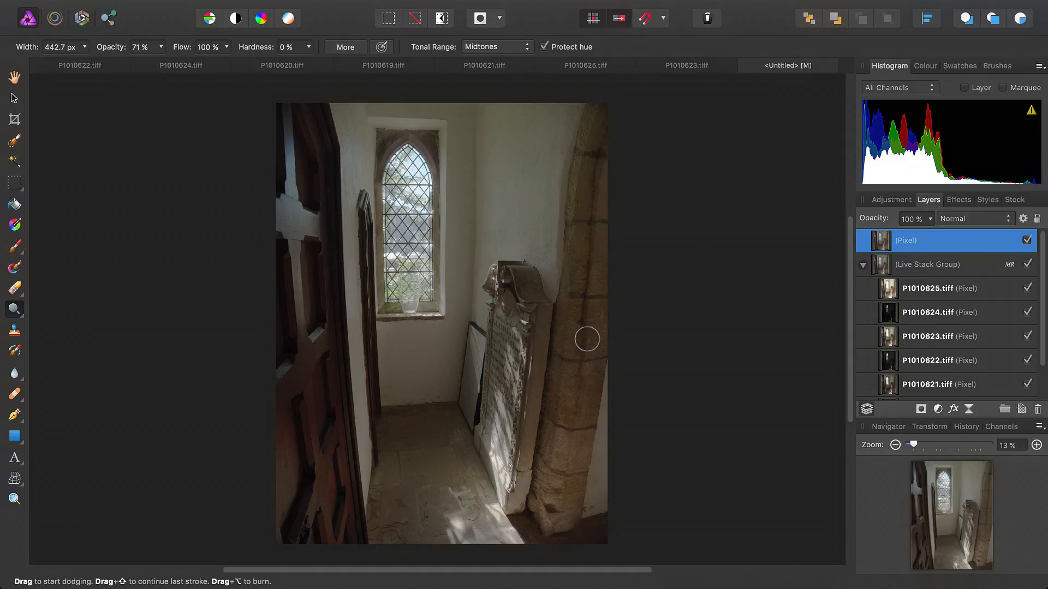
left_click(493, 47)
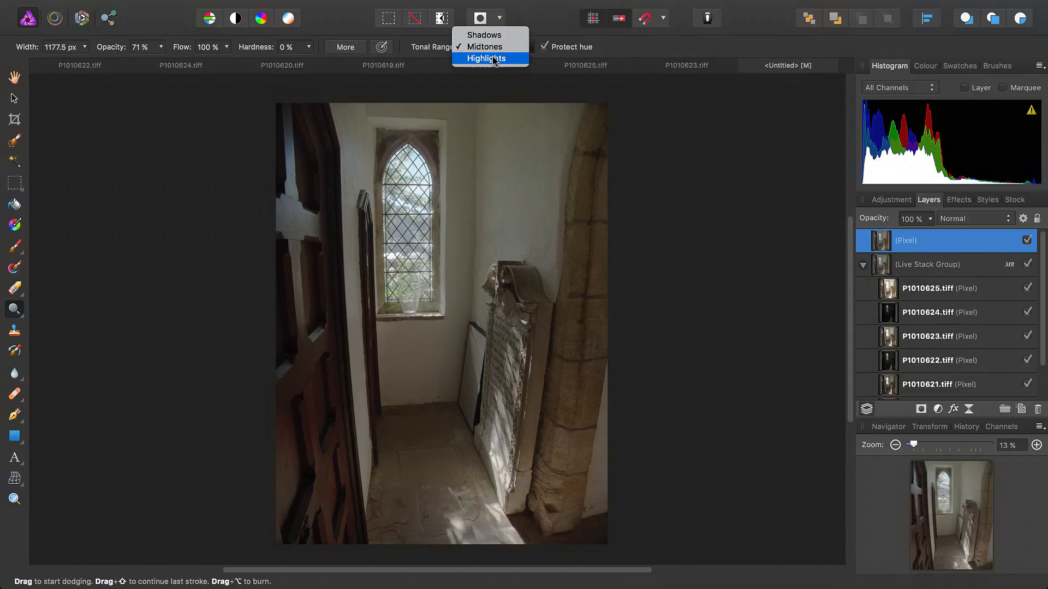
left_click(493, 57)
Dodge the highlights on the wall above the gravestone and along the stone arch, adjusting the brush width to about 1100 px.
key("bracketright")
key("bracketright")
key("bracketright")
mouse_move(523, 237)
left_mouse_down()
mouse_move(538, 181)
mouse_move(554, 213)
mouse_move(567, 133)
mouse_move(594, 127)
mouse_move(513, 113)
mouse_move(490, 129)
left_mouse_up()
key("bracketleft")
key("bracketleft")
key("bracketleft")
left_click_drag(586, 192, 576, 390)
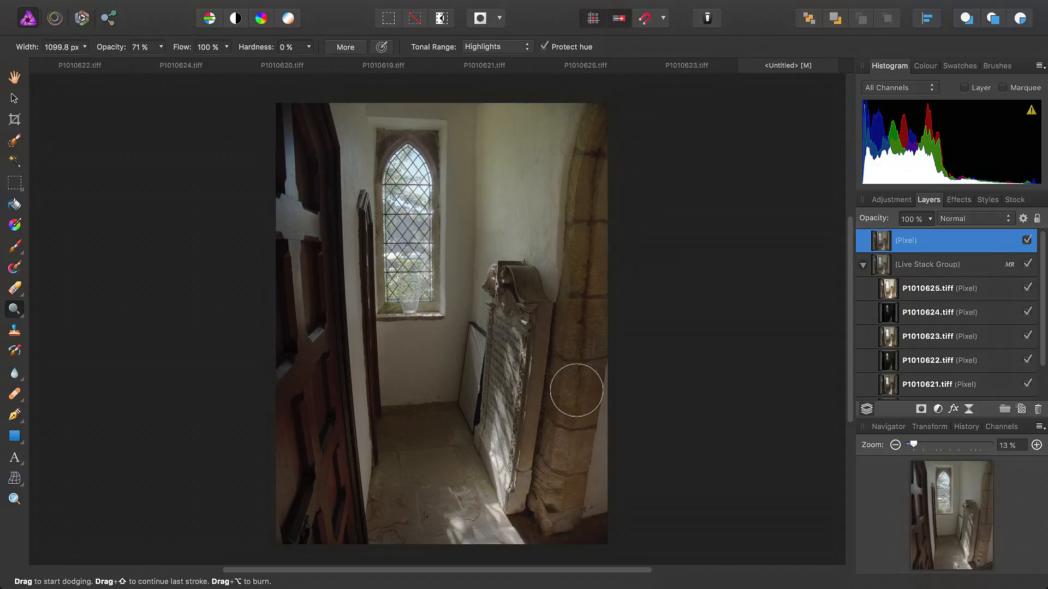
Dodge the gravestone, window wall, floor and arch with broader strokes, enlarging the brush to about 2925 px, and finish dodging.
key("bracketright")
key("bracketright")
key("bracketright")
mouse_move(500, 354)
left_mouse_down()
mouse_move(474, 381)
mouse_move(426, 367)
mouse_move(366, 372)
mouse_move(333, 246)
mouse_move(339, 174)
mouse_move(315, 104)
mouse_move(276, 148)
mouse_move(338, 101)
left_mouse_up()
key("bracketright")
key("bracketright")
key("bracketleft")
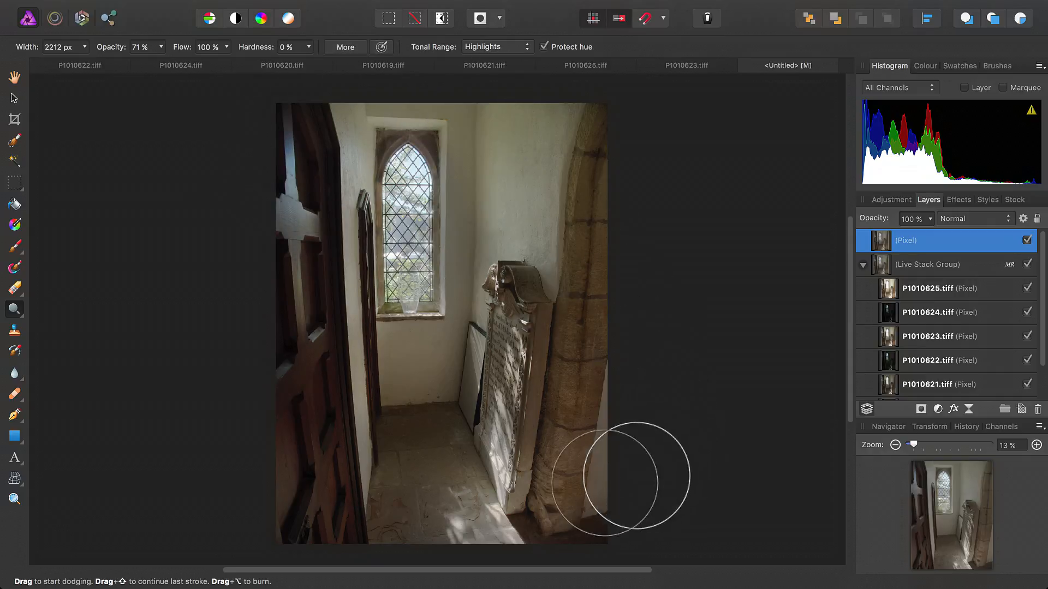
left_click_drag(628, 461, 385, 461)
key("bracketright")
key("bracketright")
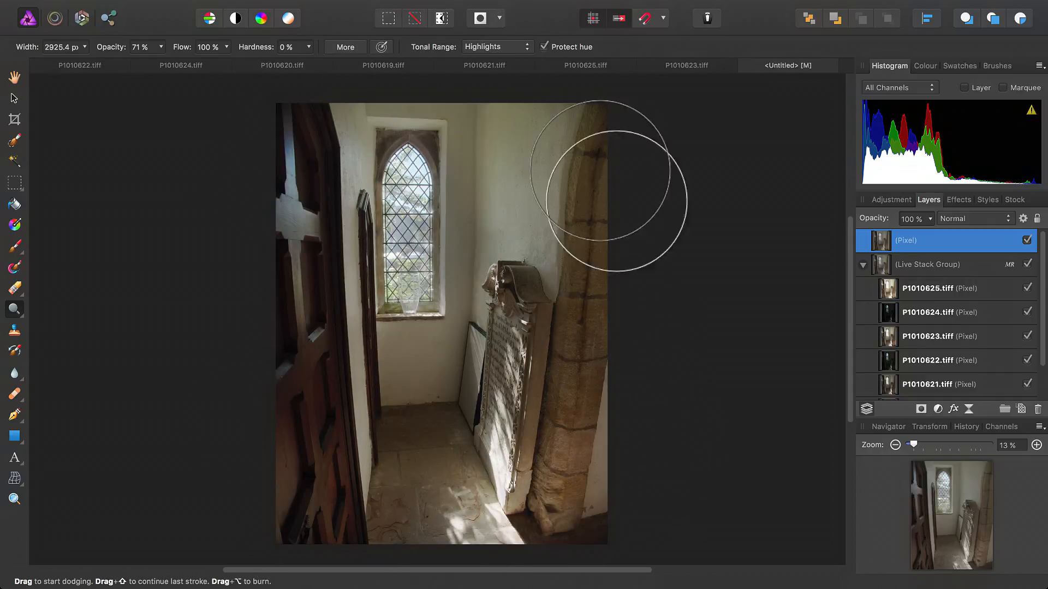
key("h")
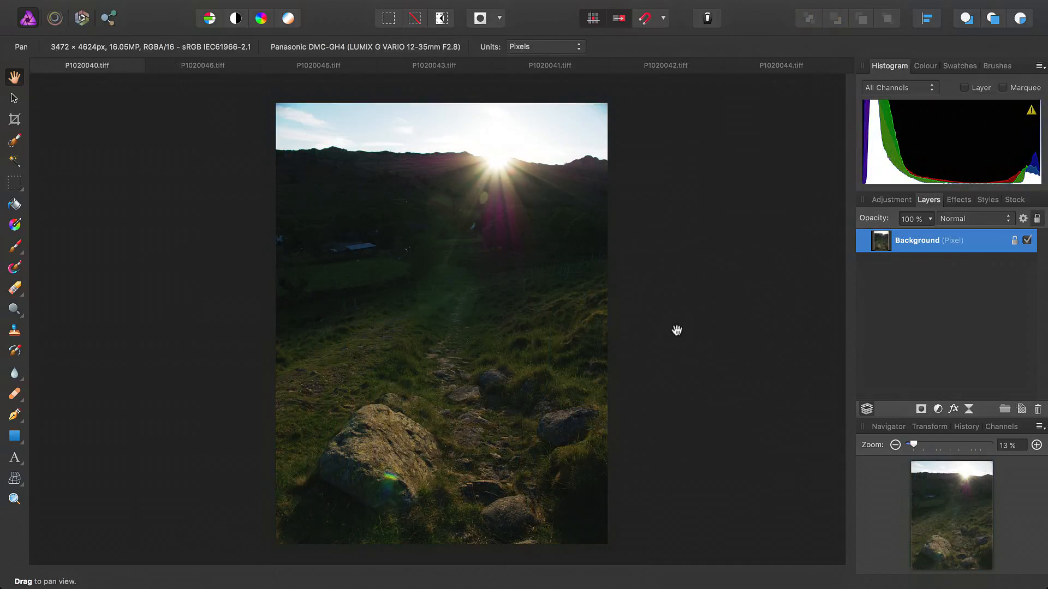
Look through the open hillside exposures P1020046, P1020045, P1020043, P1020041, P1020042 and P1020044 to compare their brightness.
left_click(240, 64)
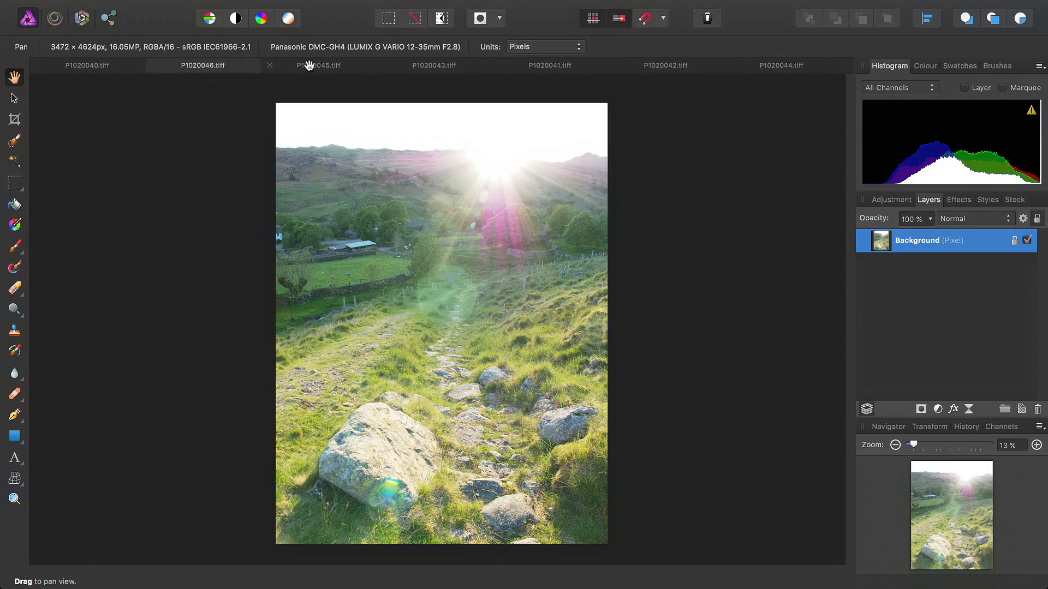
left_click(307, 64)
left_click(465, 65)
left_click(539, 65)
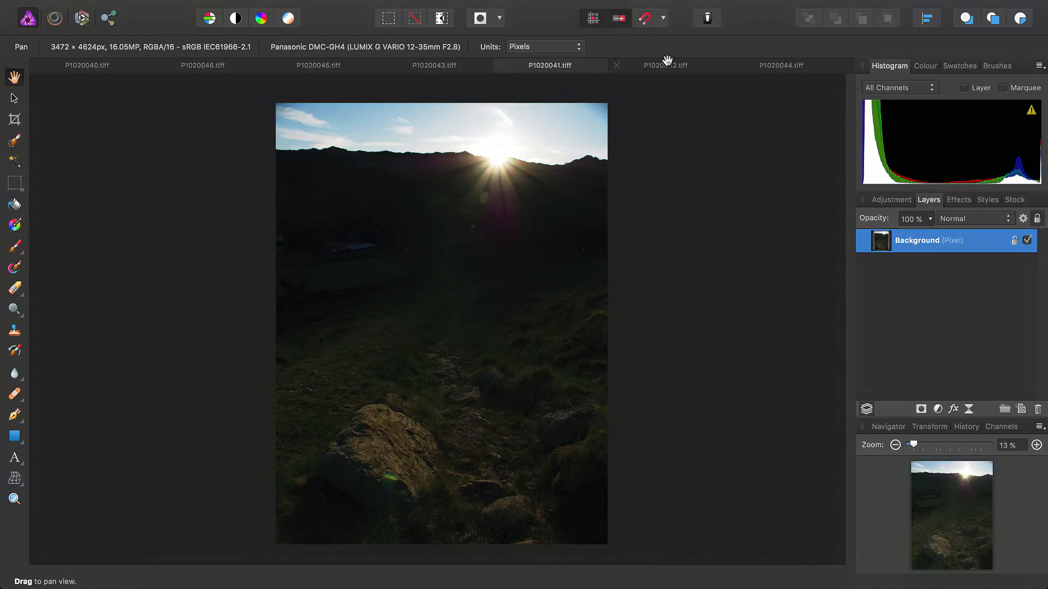
left_click(671, 65)
left_click(773, 65)
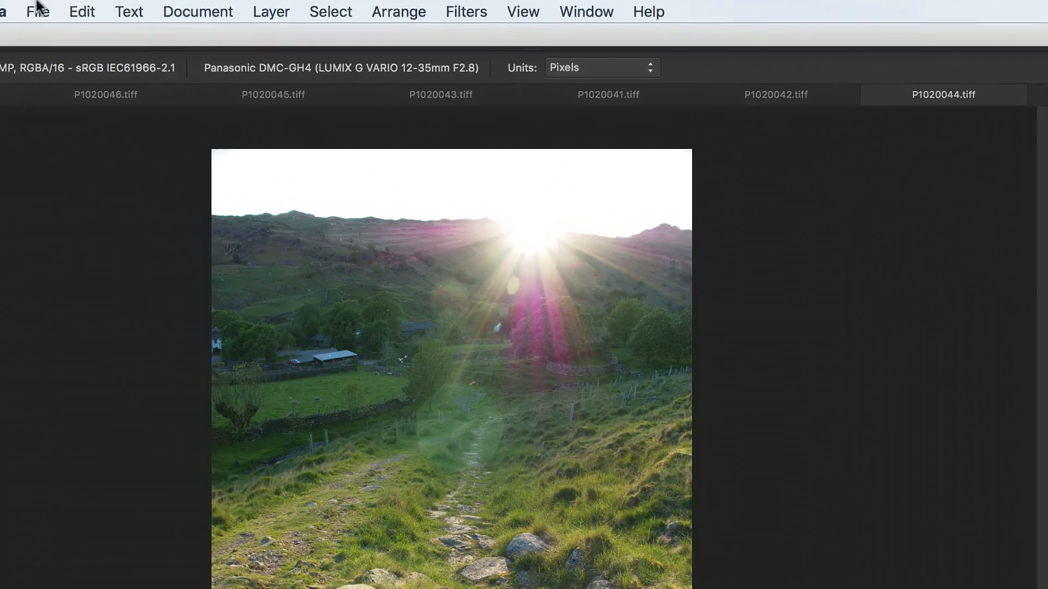
Create a new stack from P1020040.tiff through P1020046.tiff in the Lakes Hill folder, with automatic Perspective alignment.
left_click(30, 9)
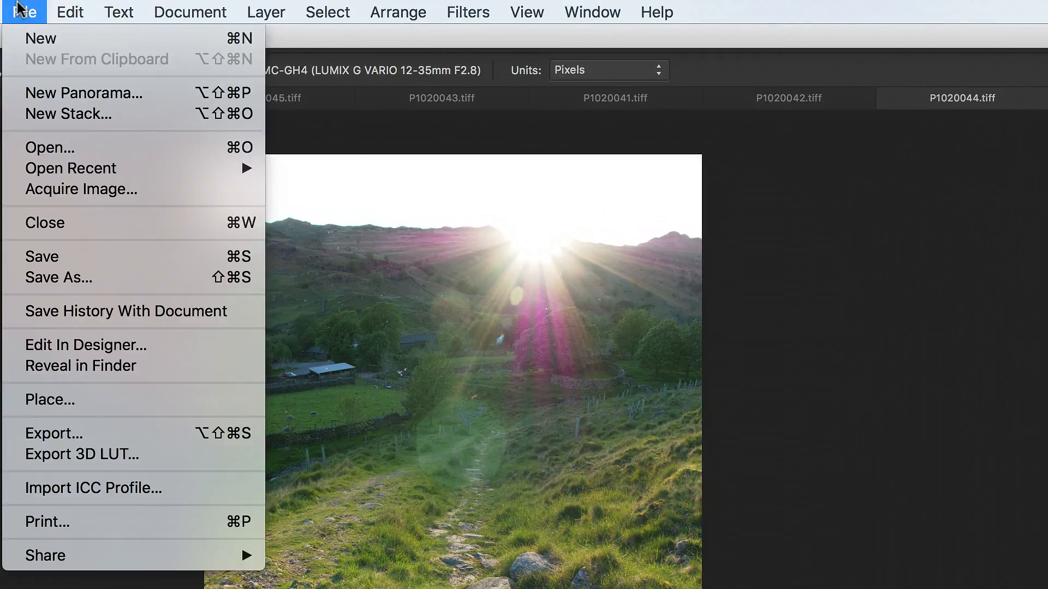
left_click(132, 116)
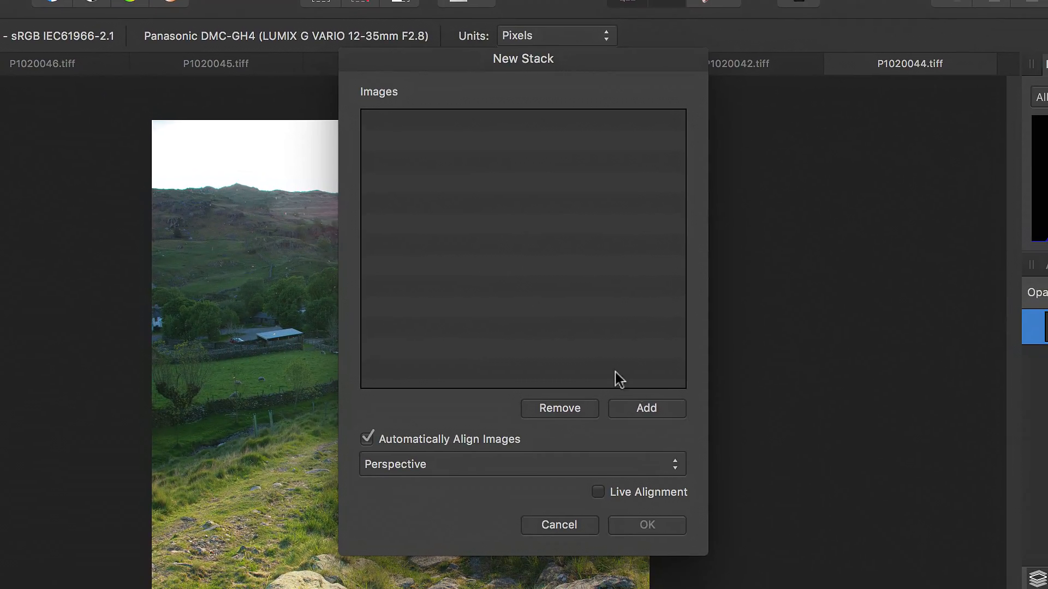
left_click(641, 404)
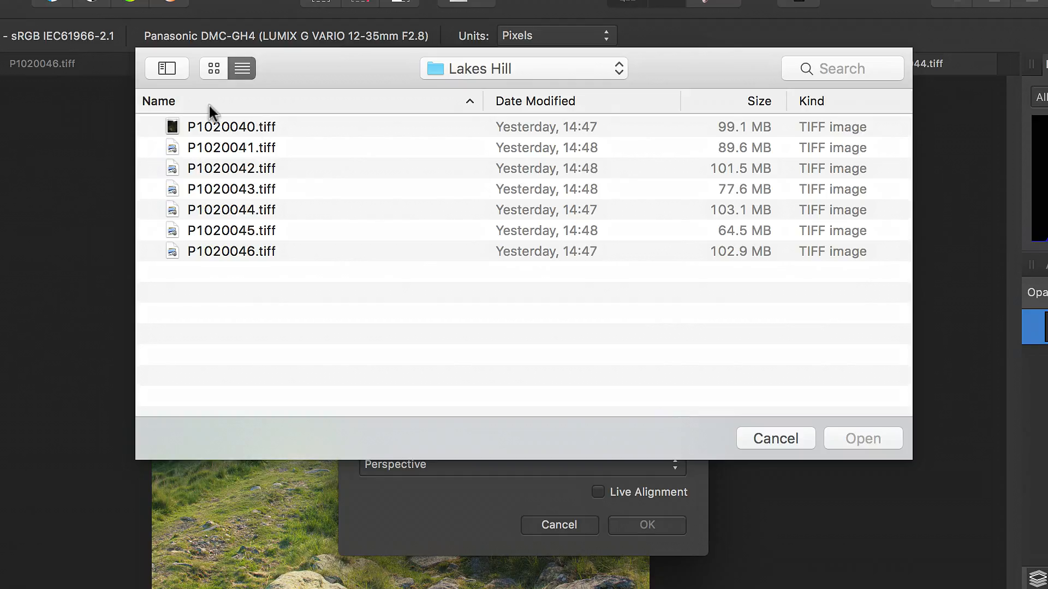
left_click(218, 127)
left_click(240, 234, "shift")
left_click(238, 248, "shift")
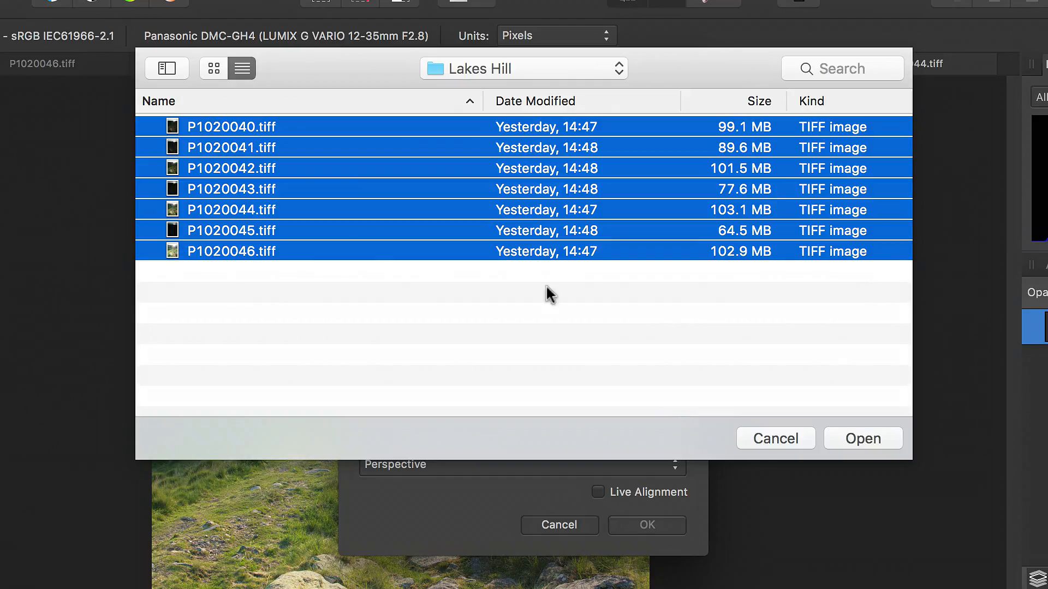
left_click(865, 440)
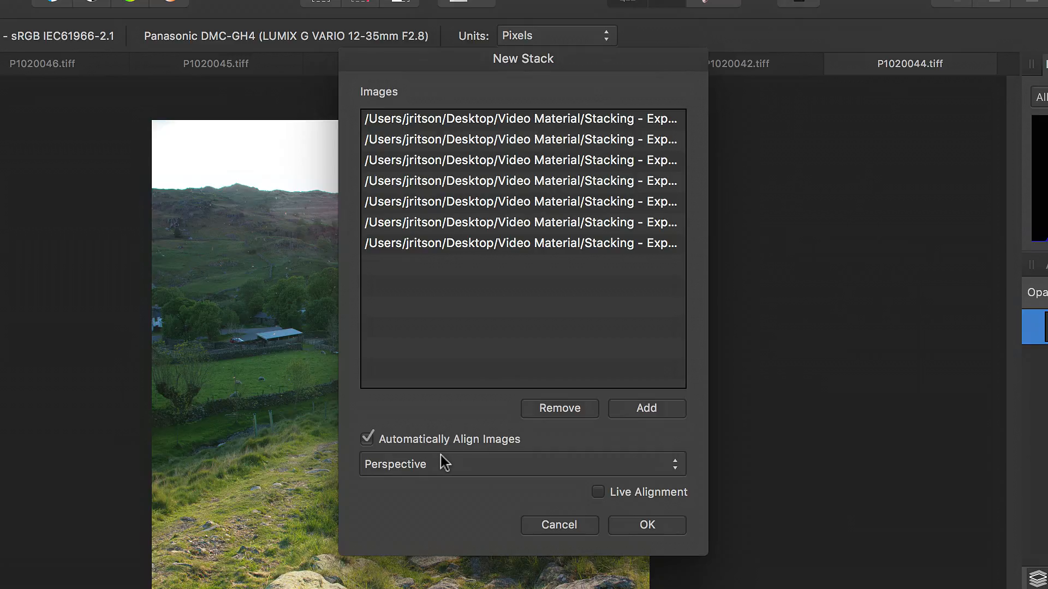
left_click(666, 525)
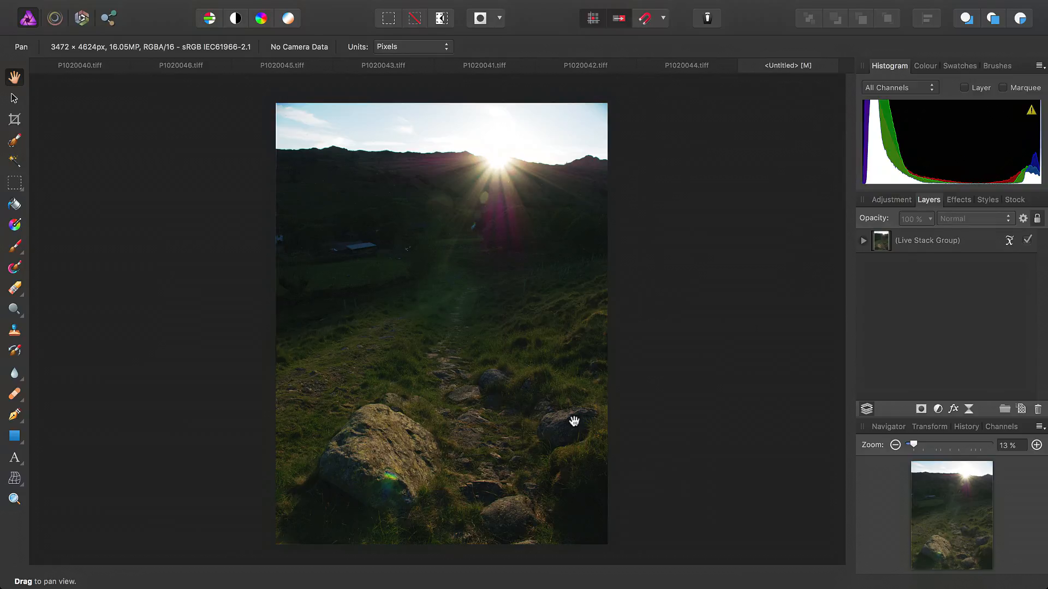
Set the live stack group's operator to Mean and flatten the document into a single pixel layer.
left_click(1009, 240)
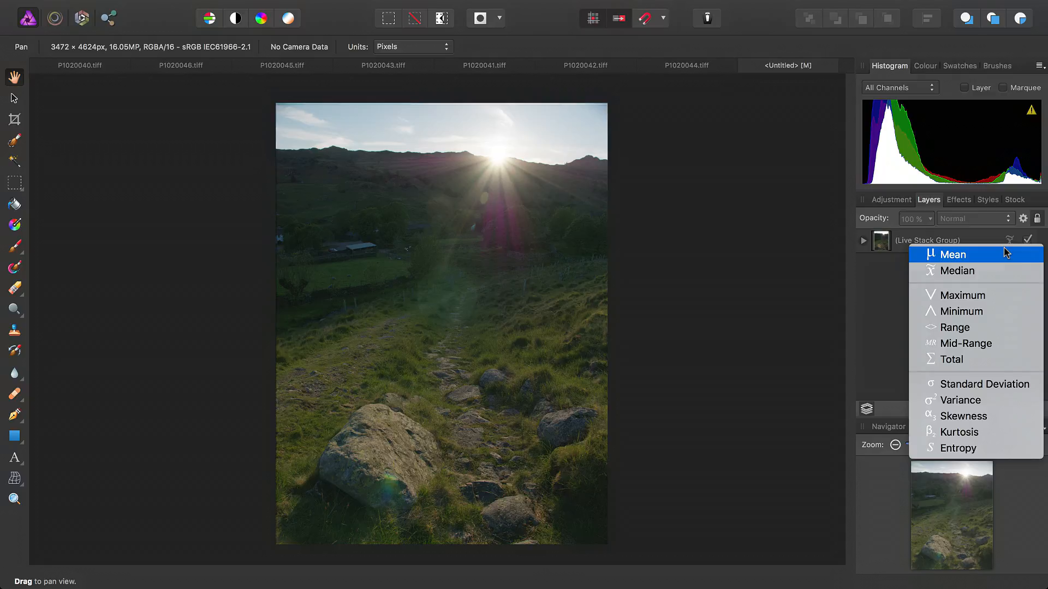
left_click(938, 253)
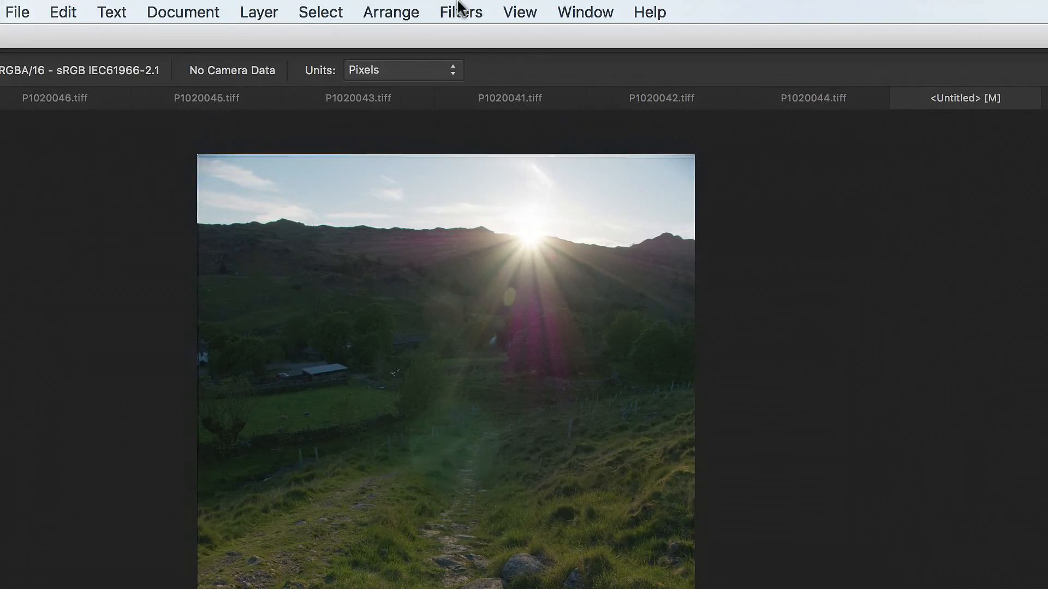
left_click(281, 7)
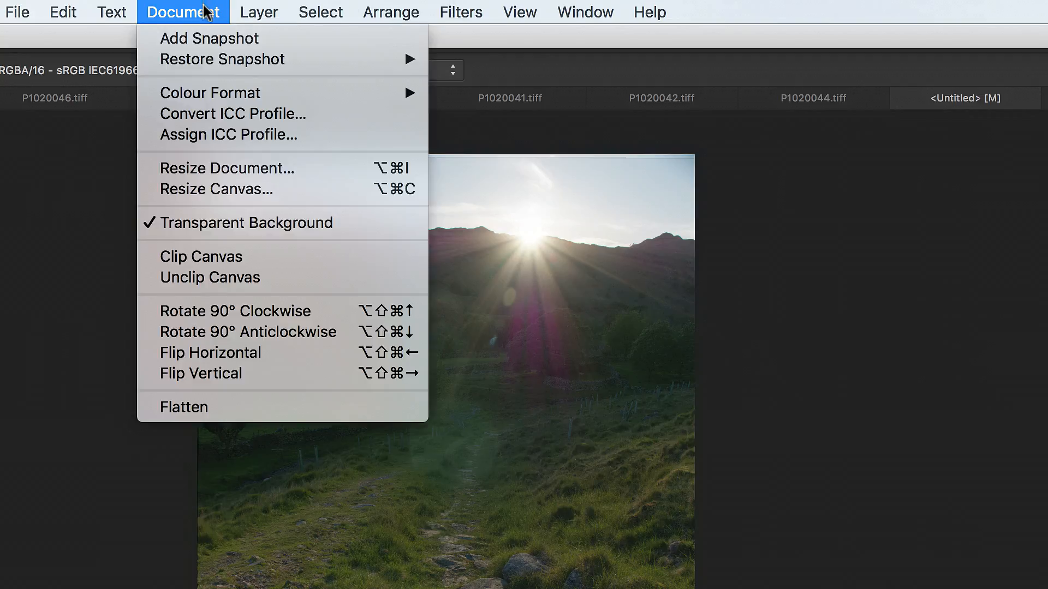
left_click(228, 418)
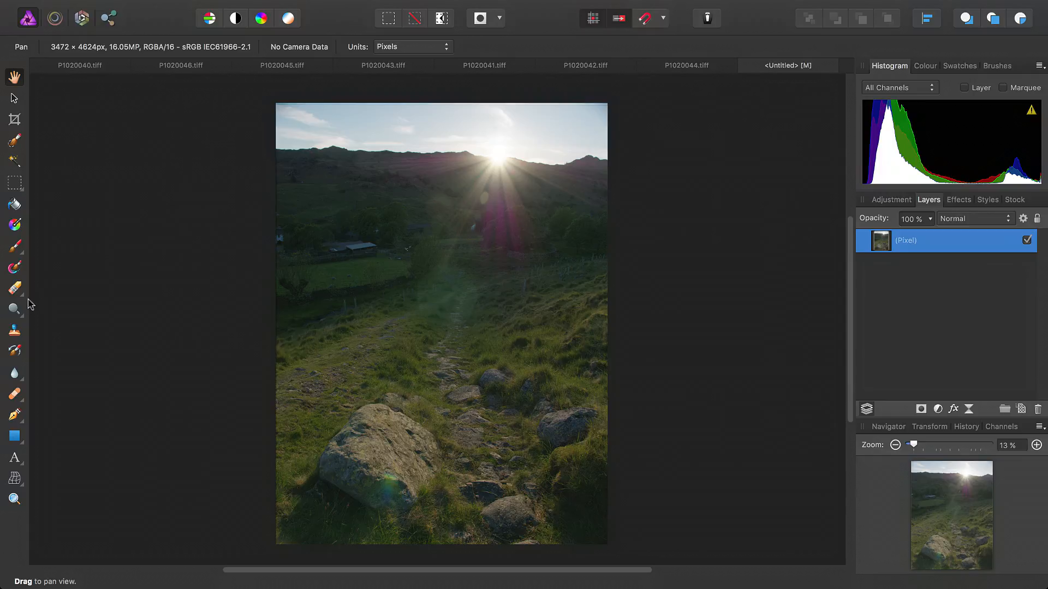
Set up the Dodge brush with a width of about 2107 px, 80% opacity and the Highlights tonal range.
left_click(14, 308)
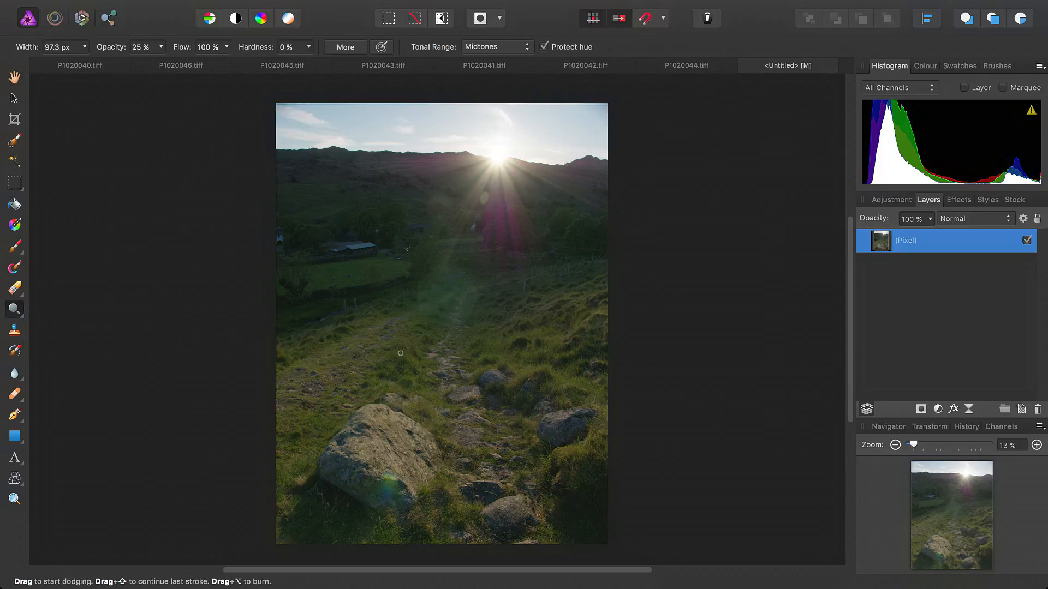
key("bracketright")
key("bracketright")
key("bracketright")
key("bracketright")
key("bracketright")
key("bracketright")
key("bracketright")
key("bracketright")
key("bracketright")
key("bracketright")
key("bracketright")
key("bracketright")
key("bracketright")
key("bracketright")
key("bracketright")
key("bracketright")
key("bracketright")
key("bracketright")
key("bracketright")
key("bracketright")
key("bracketright")
key("bracketright")
mouse_move(161, 47)
left_mouse_down()
mouse_move(159, 75)
mouse_move(227, 78)
left_mouse_up()
left_click(501, 47)
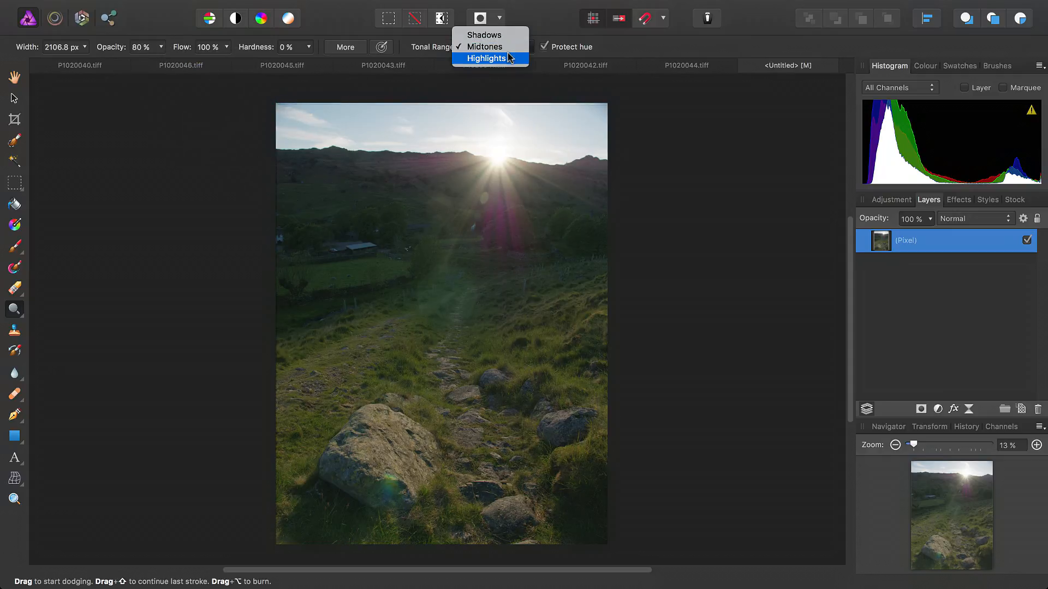
left_click(508, 58)
Dodge the highlights across the hillside, path and foreground rocks with broad strokes, enlarging the brush, and finish dodging.
mouse_move(431, 393)
left_mouse_down()
mouse_move(470, 416)
mouse_move(435, 442)
mouse_move(582, 484)
mouse_move(391, 500)
mouse_move(375, 339)
mouse_move(546, 319)
mouse_move(269, 298)
mouse_move(478, 232)
mouse_move(274, 234)
mouse_move(554, 260)
mouse_move(303, 281)
mouse_move(481, 341)
mouse_move(641, 335)
mouse_move(327, 346)
mouse_move(336, 419)
mouse_move(615, 400)
mouse_move(456, 472)
mouse_move(481, 469)
mouse_move(270, 494)
mouse_move(448, 521)
mouse_move(604, 468)
mouse_move(352, 339)
mouse_move(249, 271)
mouse_move(355, 238)
mouse_move(593, 234)
mouse_move(619, 311)
mouse_move(511, 413)
mouse_move(731, 466)
mouse_move(558, 427)
mouse_move(438, 476)
mouse_move(392, 527)
mouse_move(530, 353)
mouse_move(436, 313)
mouse_move(320, 241)
mouse_move(618, 255)
mouse_move(435, 232)
mouse_move(300, 245)
mouse_move(676, 451)
left_mouse_up()
key("bracketright")
key("h")
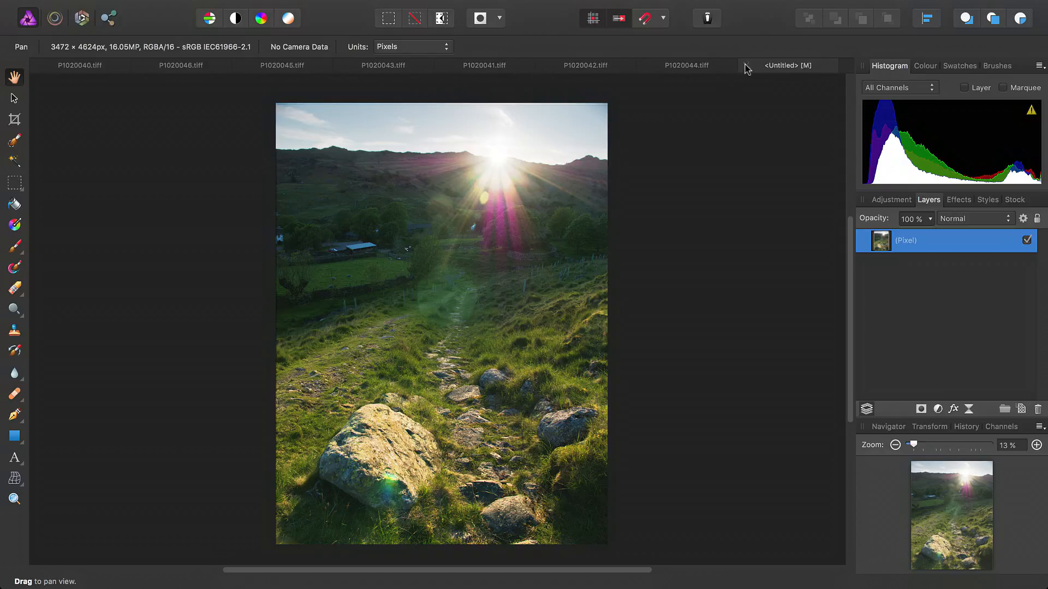
Look through the original exposures P1020044, P1020042, P1020041, P1020043, P1020046 and P1020045 and compare them with the merged hillside image.
left_click(701, 66)
left_click(590, 65)
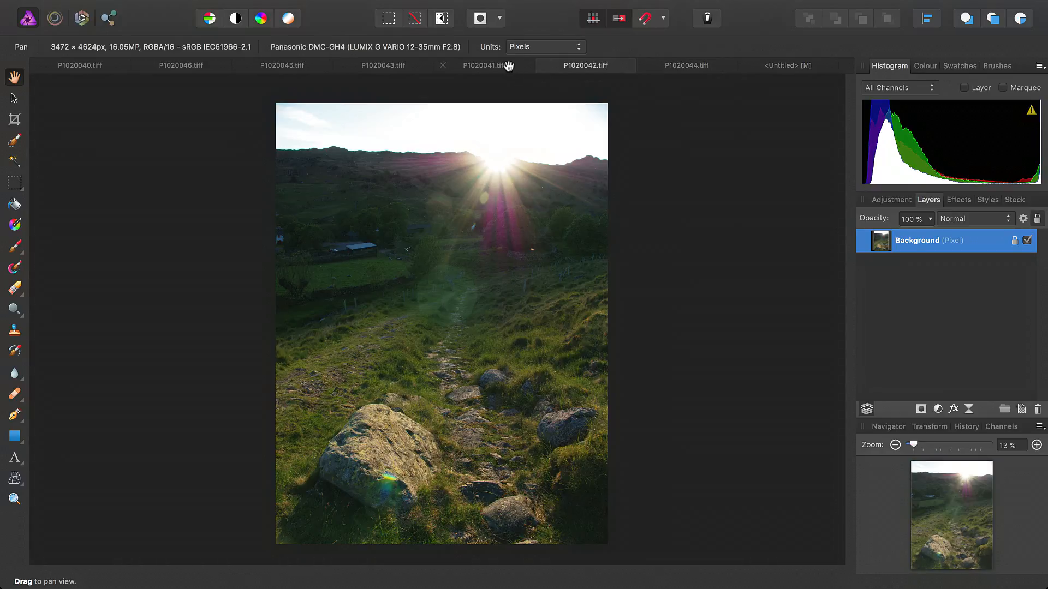
left_click(500, 66)
left_click(371, 66)
left_click(279, 67)
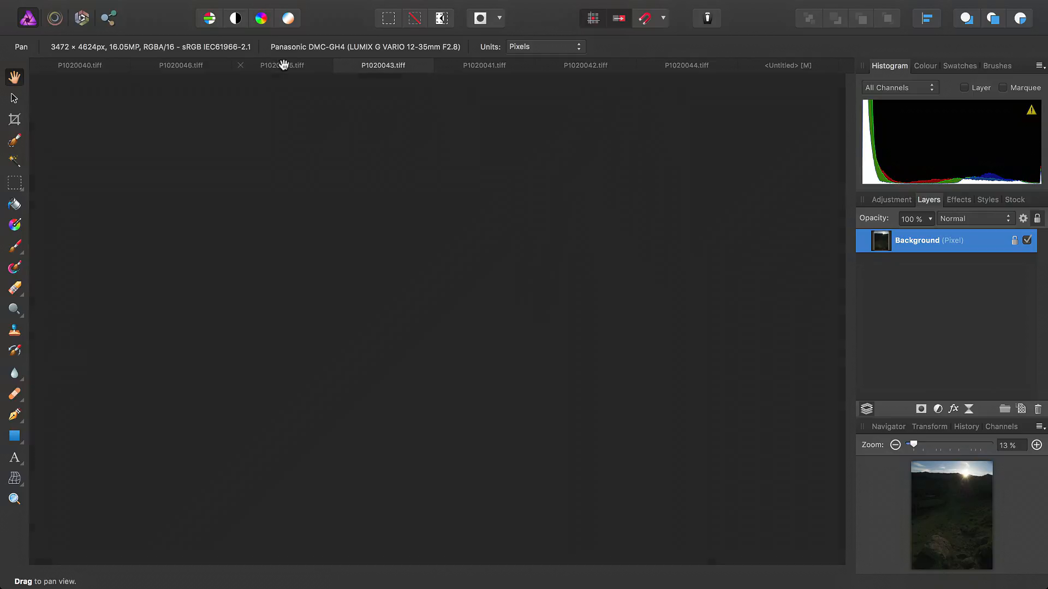
left_click(199, 66)
left_click(272, 66)
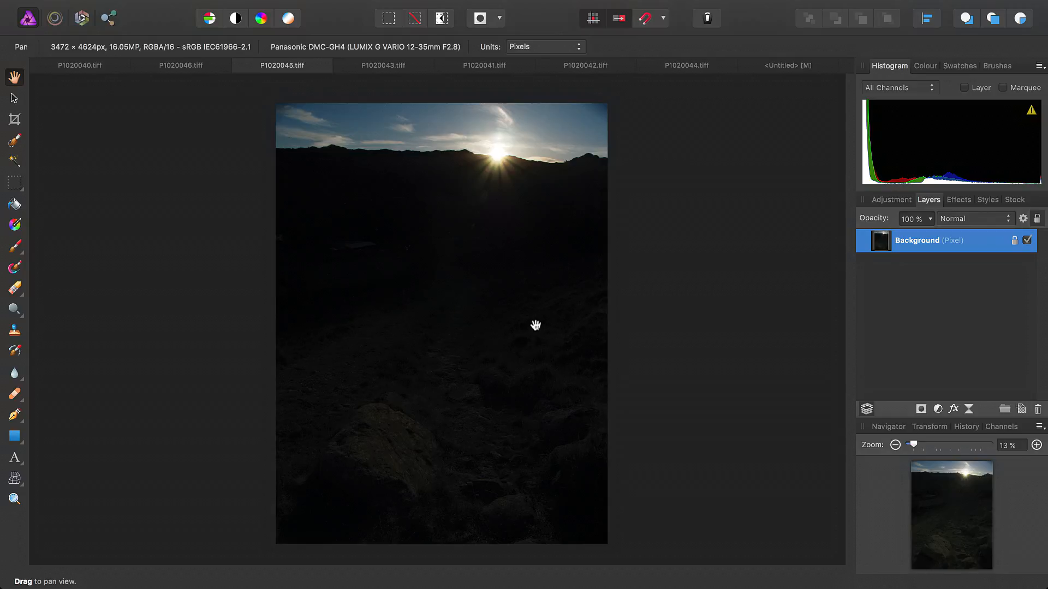
left_click(791, 65)
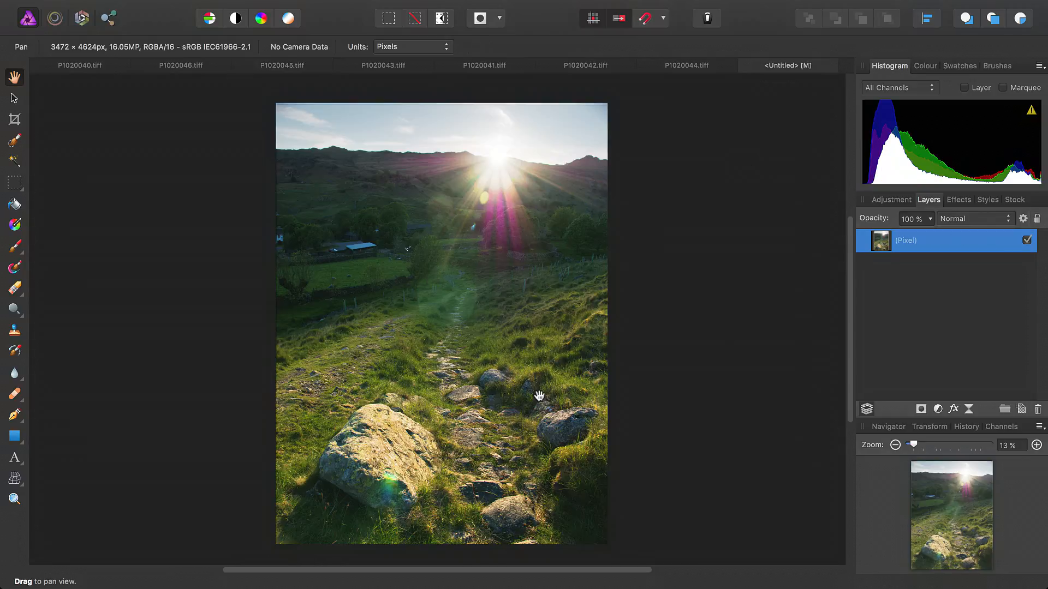